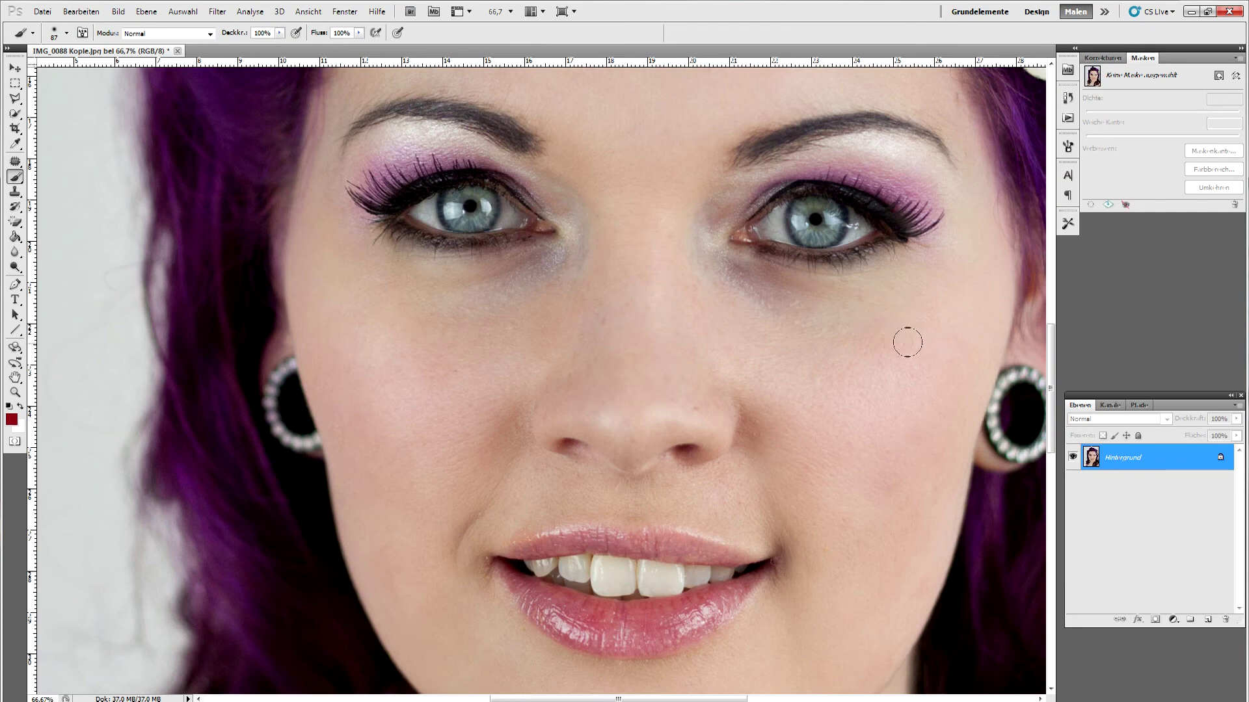
Duplicate the Hintergrund layer to create Hintergrund Kopie
right_click(1114, 457)
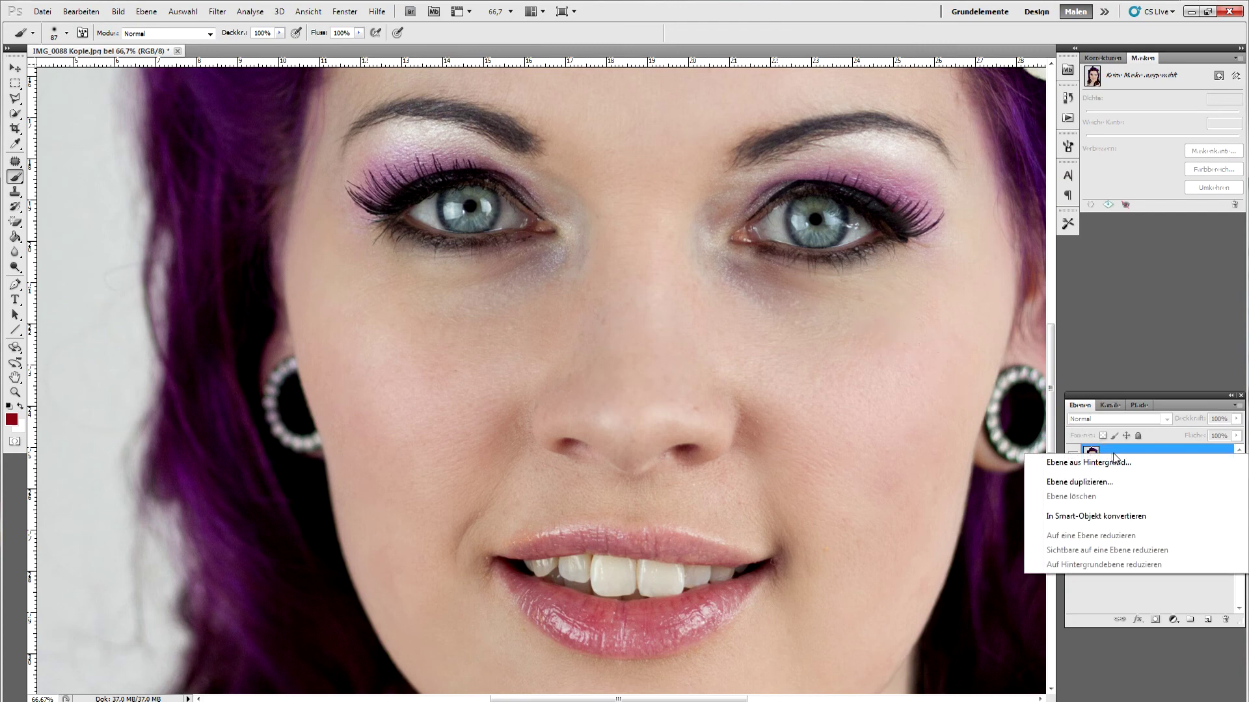
click(1105, 481)
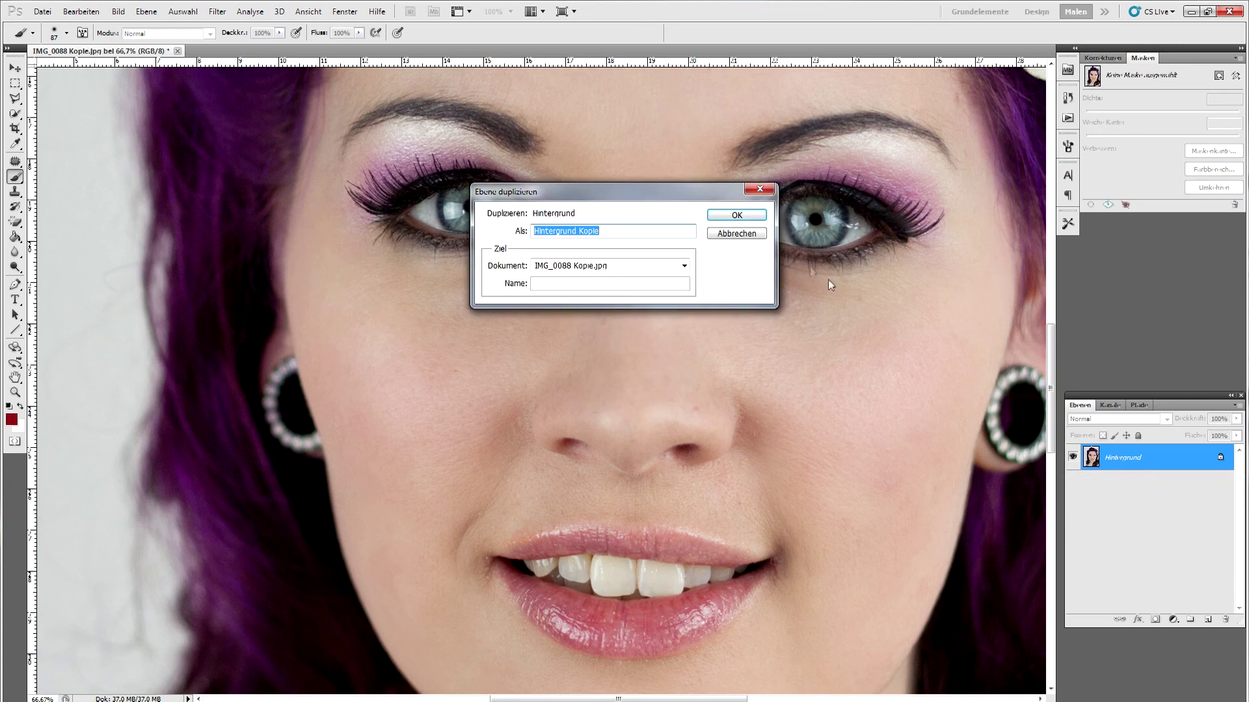
click(736, 214)
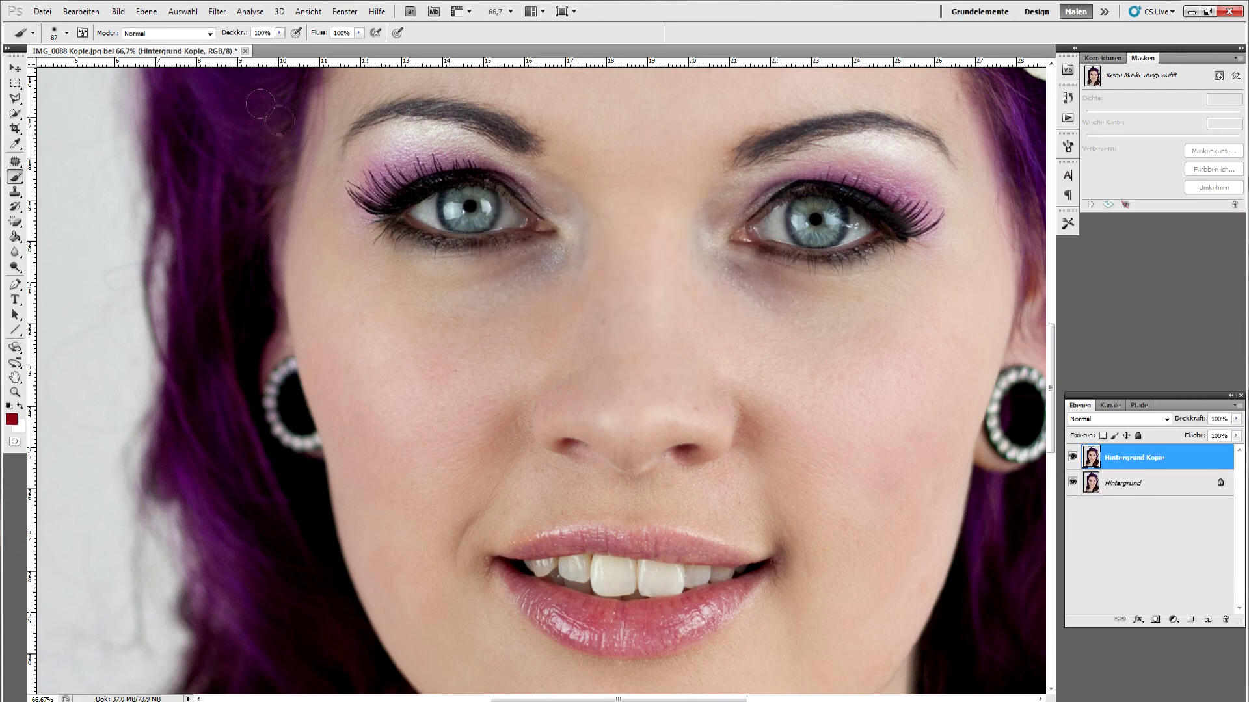
Sharpen the copy with Unscharf maskieren at 1.1-pixel radius and threshold 0
click(216, 12)
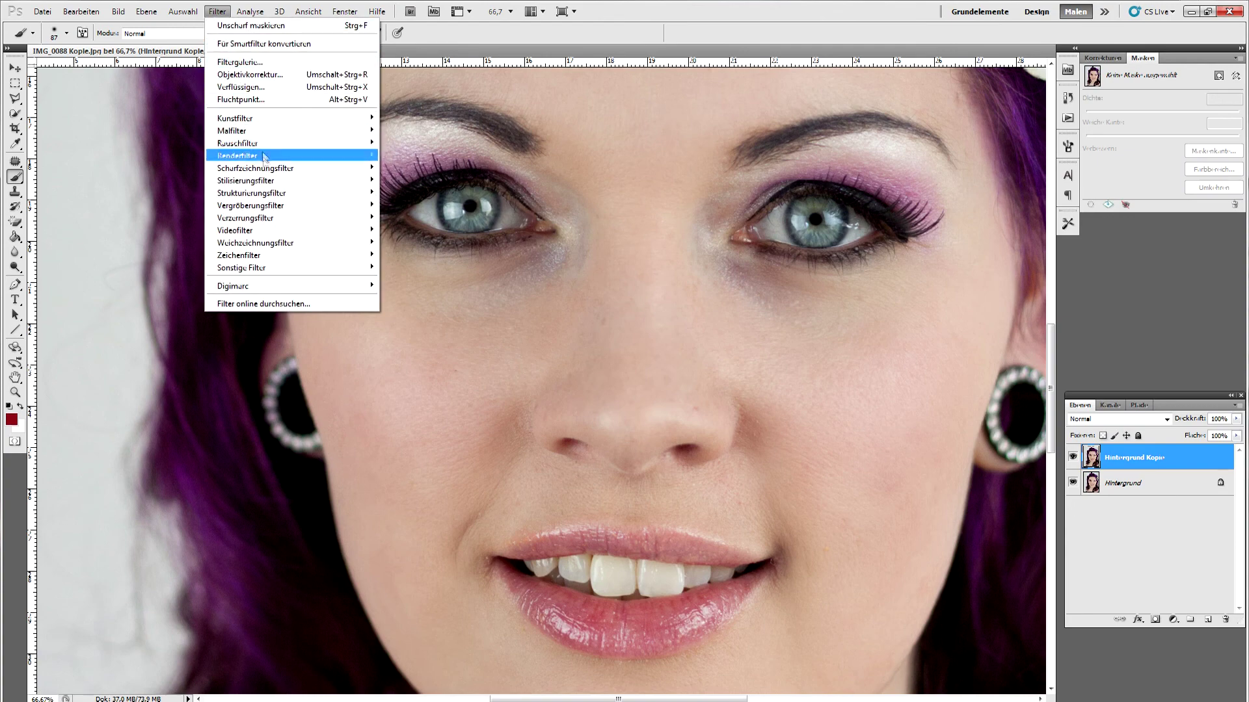
mouse_move(255, 168)
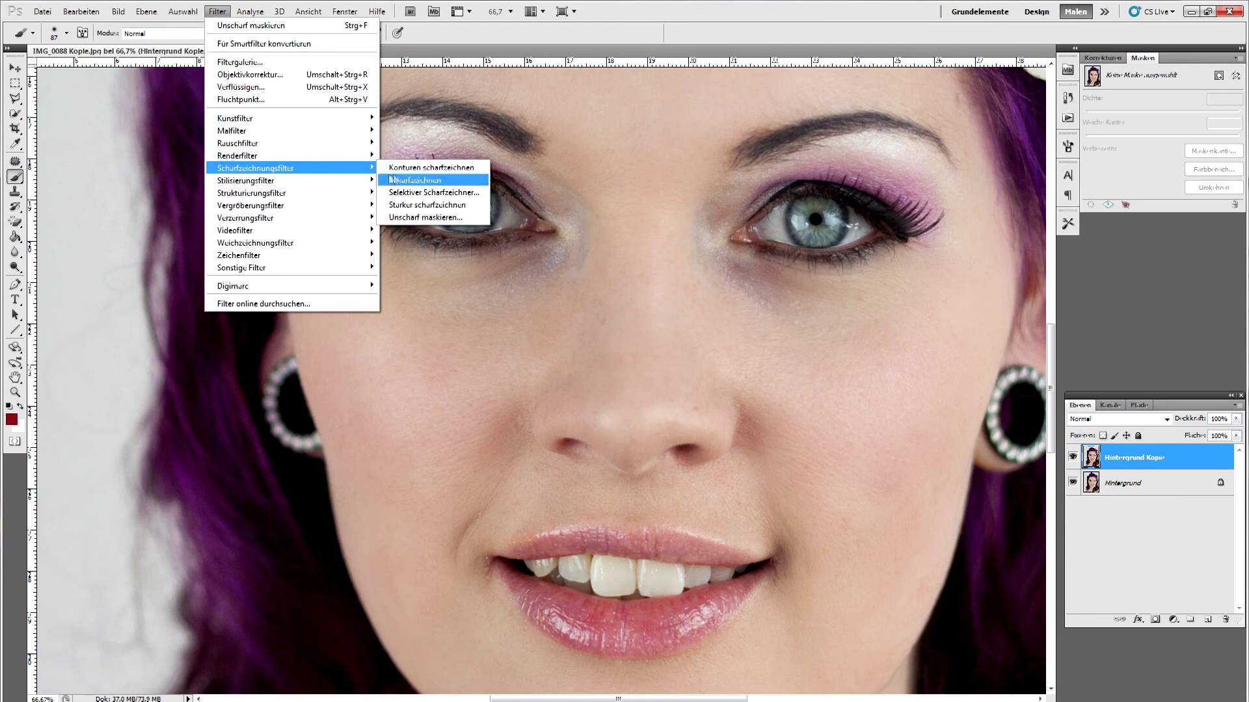
click(410, 217)
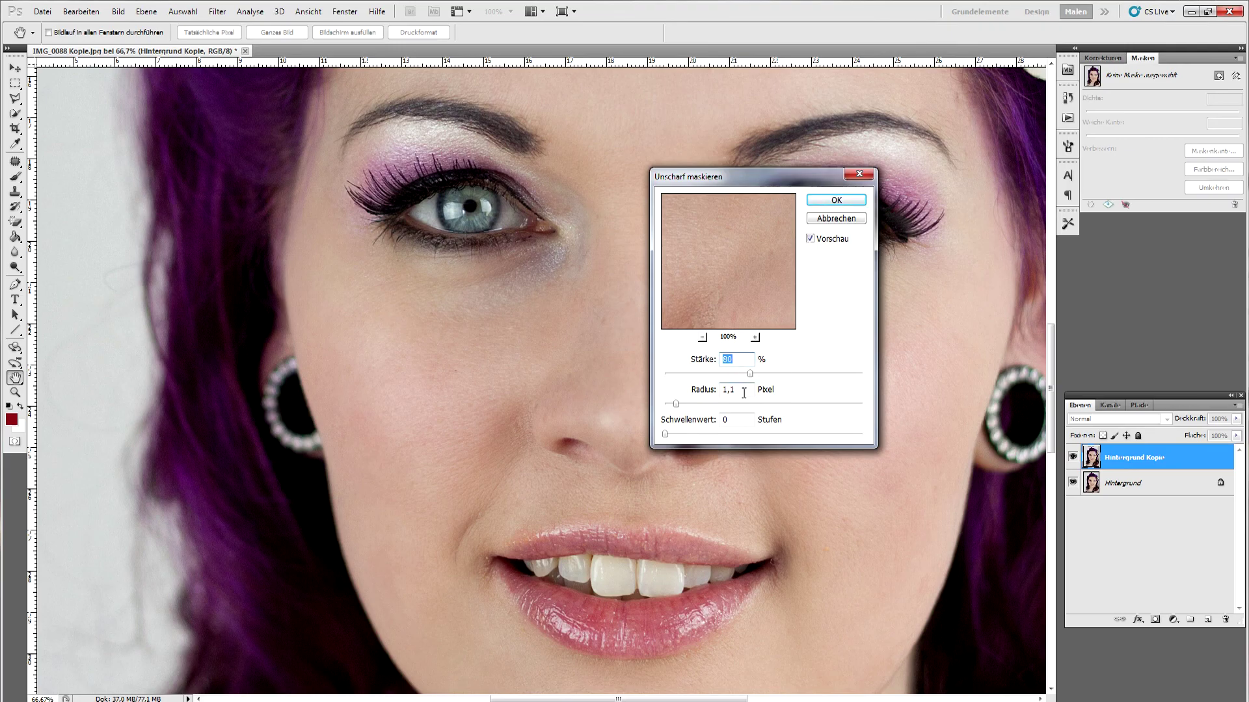
click(828, 201)
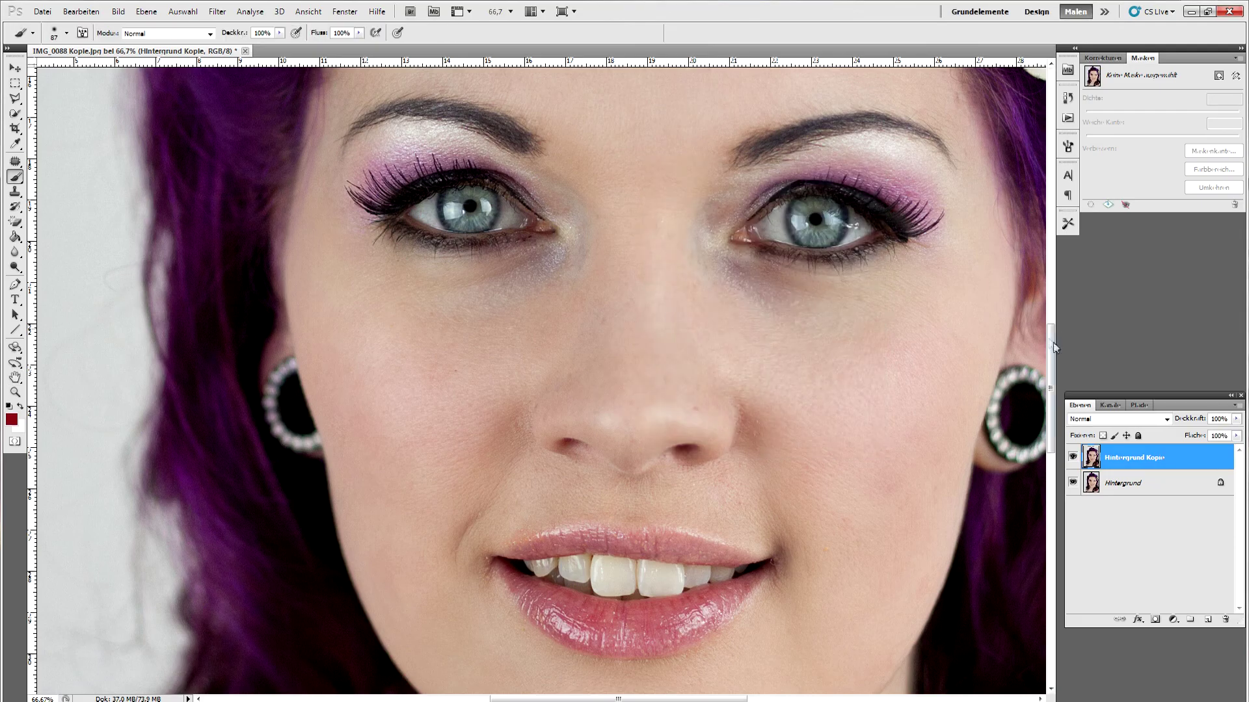
Give Hintergrund Kopie an inverted black mask and paint the sharpening back over the eyes
click(1155, 620)
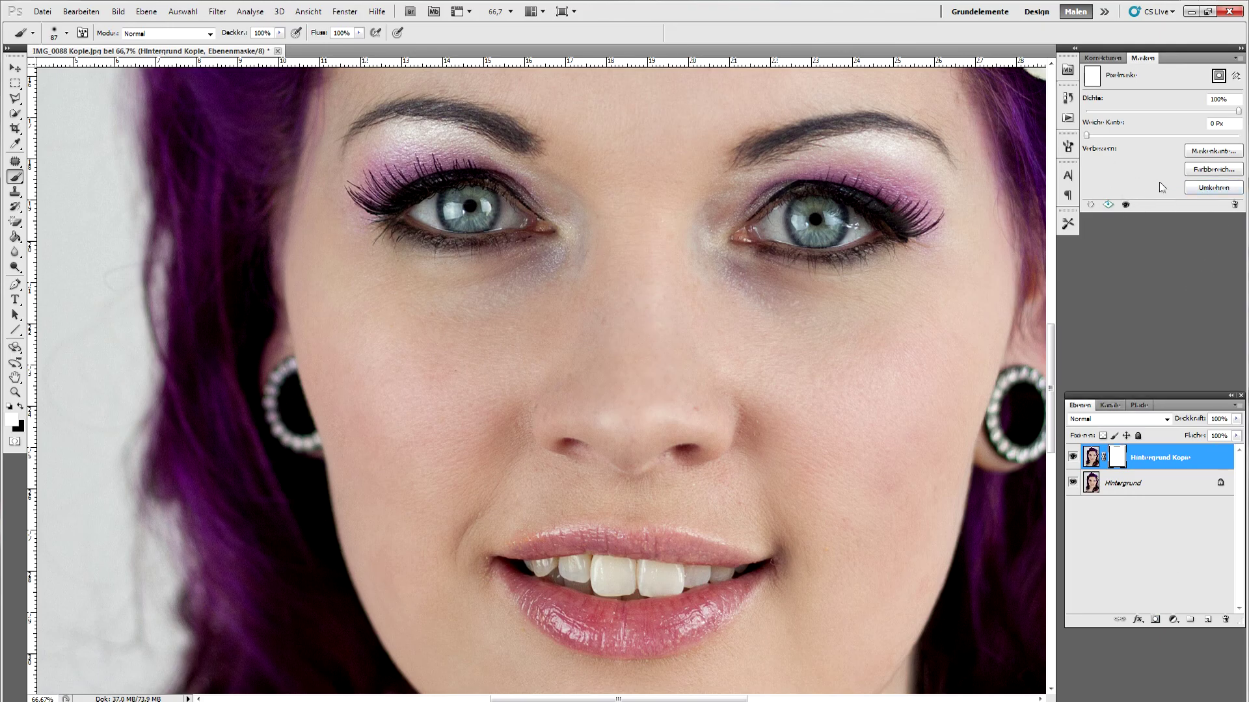
click(344, 12)
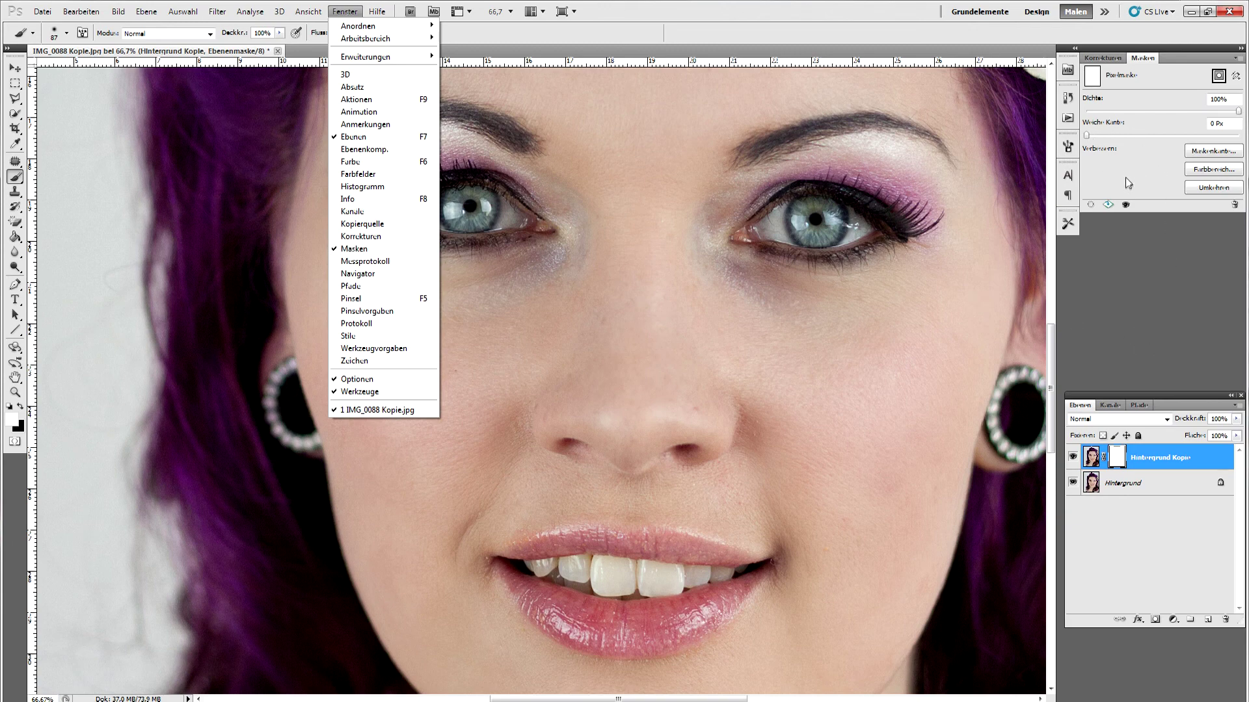
click(1208, 188)
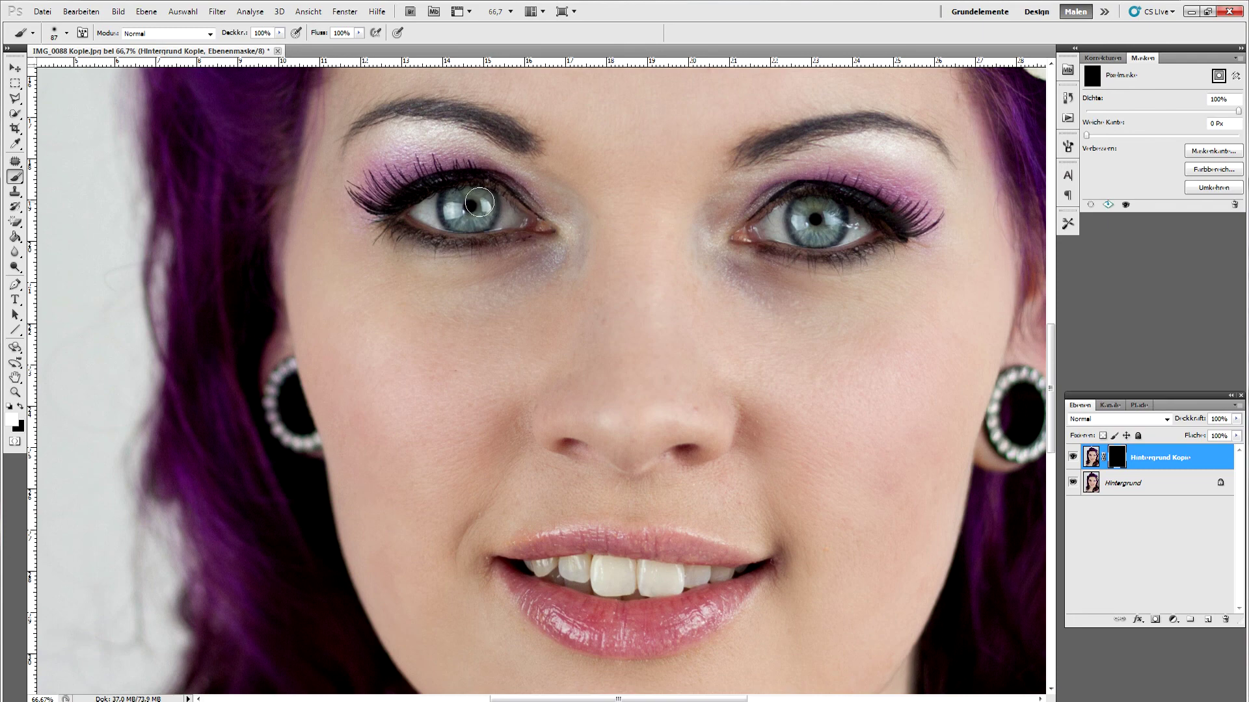
click(480, 203)
Add a Belichtung layer in Luminanz mode with exposure +0,80 and gamma 0,81
click(1095, 59)
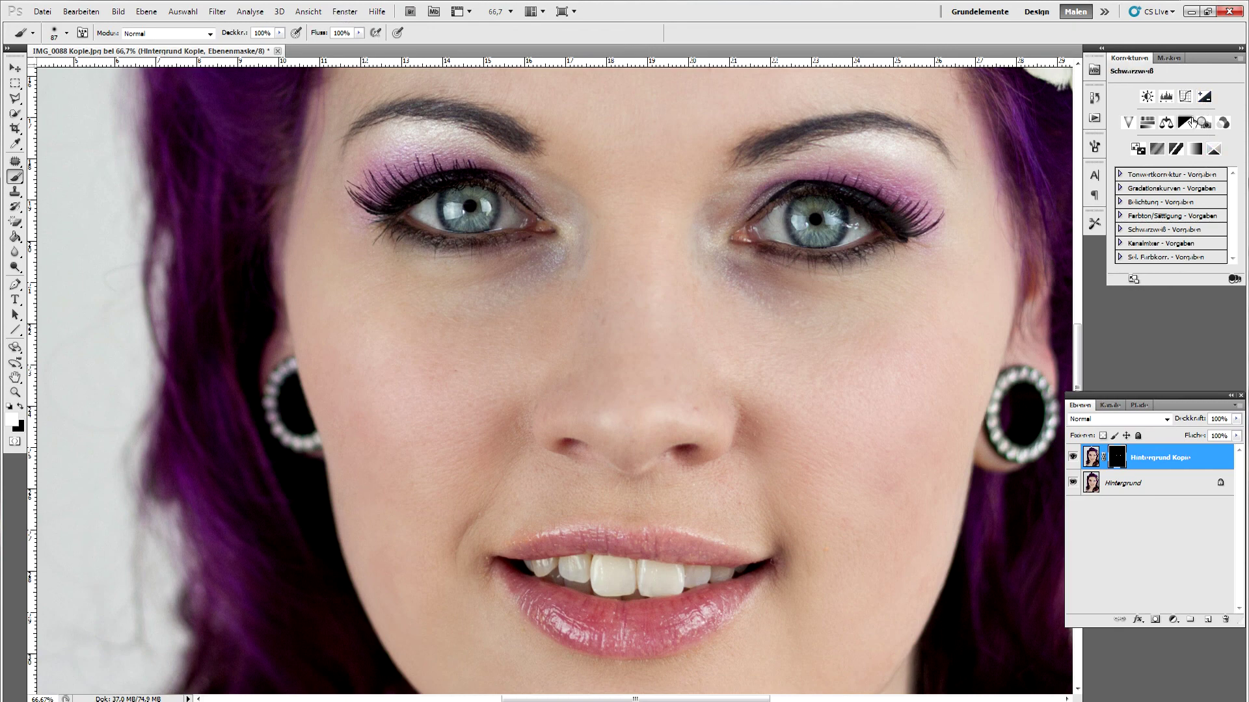
click(1206, 97)
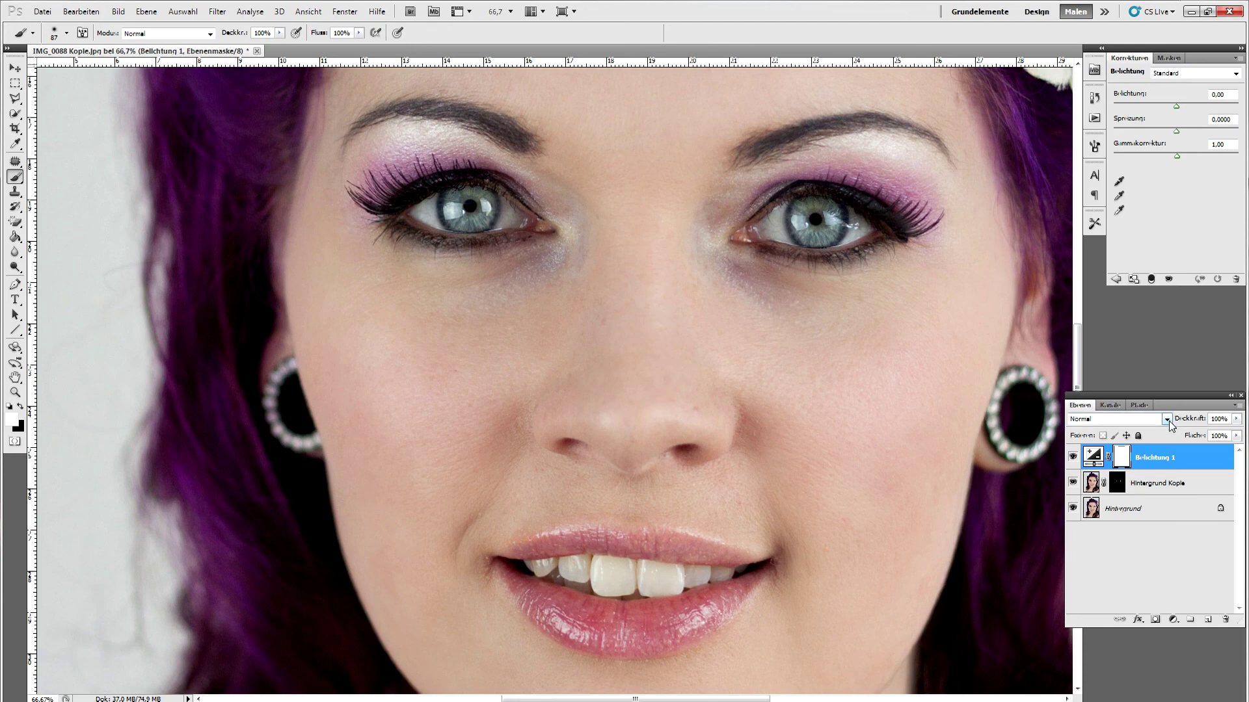
click(1168, 420)
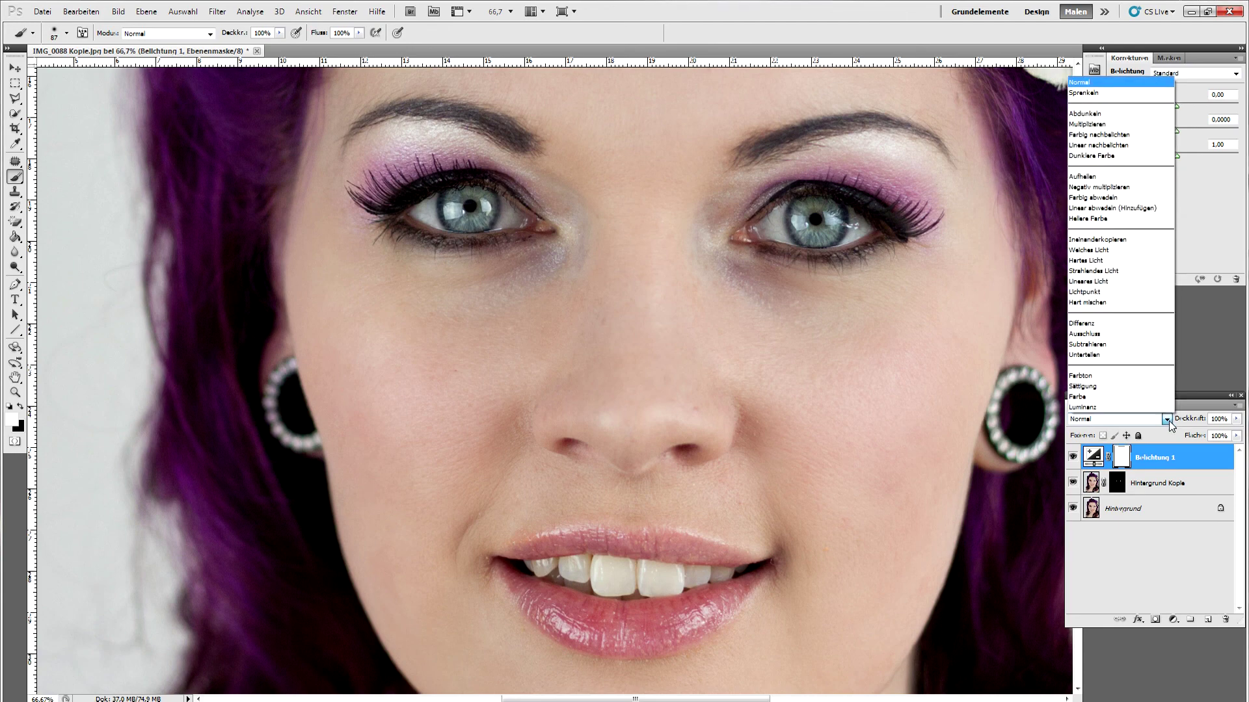
click(1120, 407)
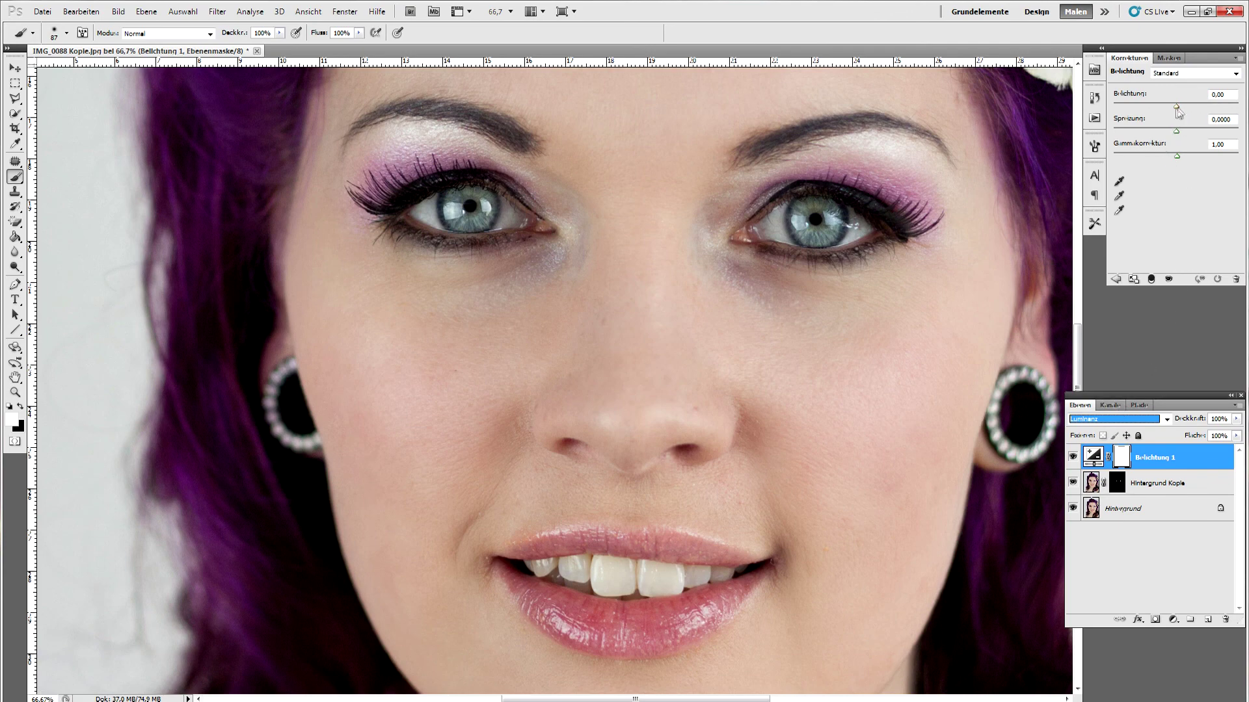
drag(1176, 108, 1184, 107)
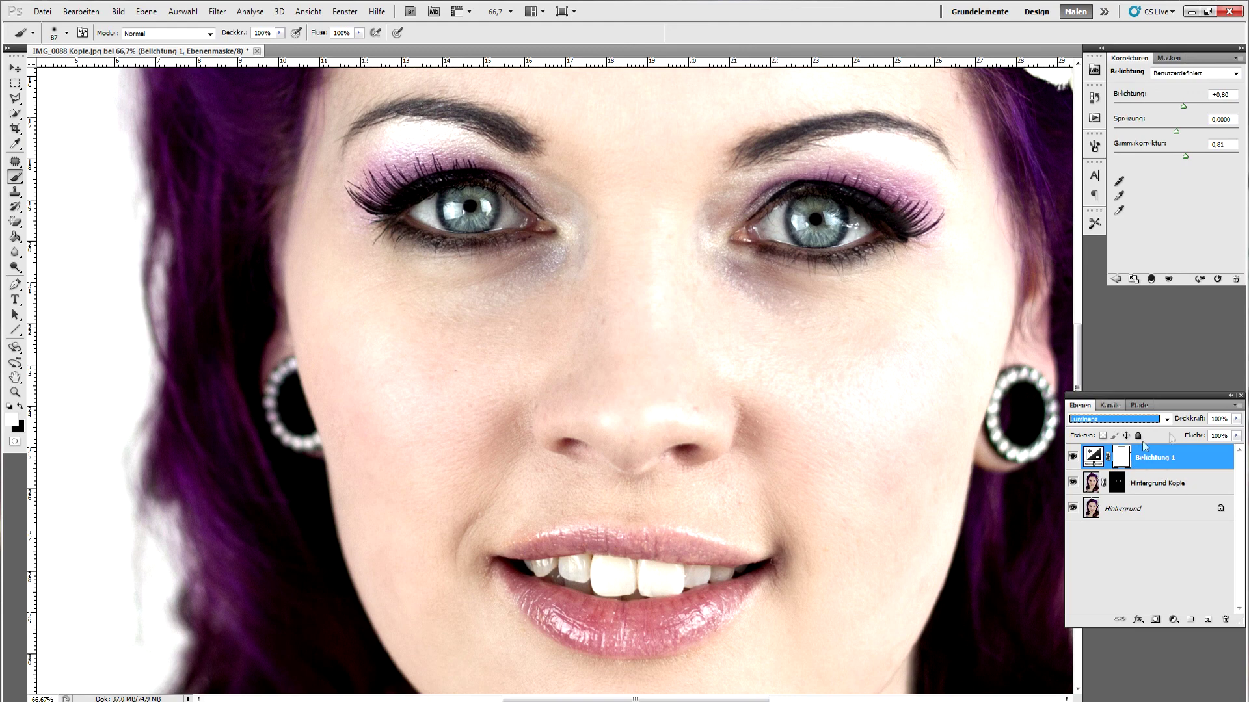
Invert the Belichtung 1 mask to black and paint the brightening into both irises
click(1169, 59)
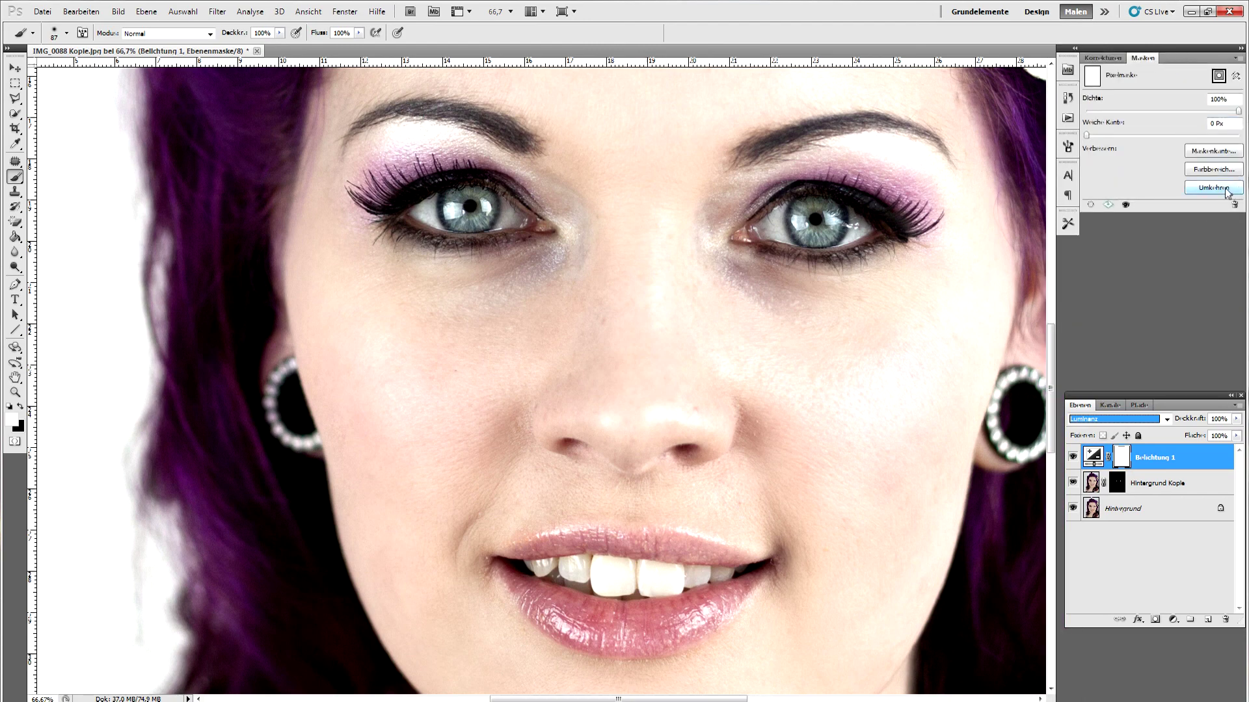
click(1214, 188)
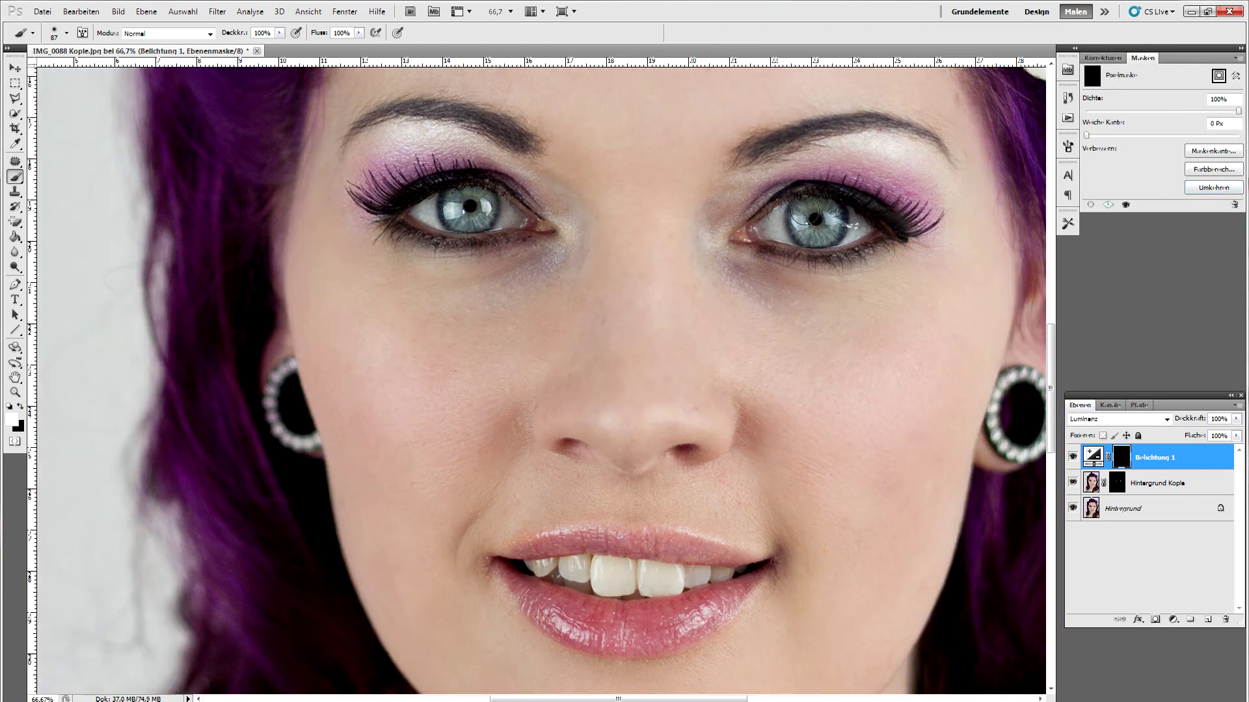
mouse_move(804, 212)
mouse_down()
mouse_move(833, 216)
mouse_move(817, 232)
mouse_move(826, 217)
mouse_move(800, 218)
mouse_up()
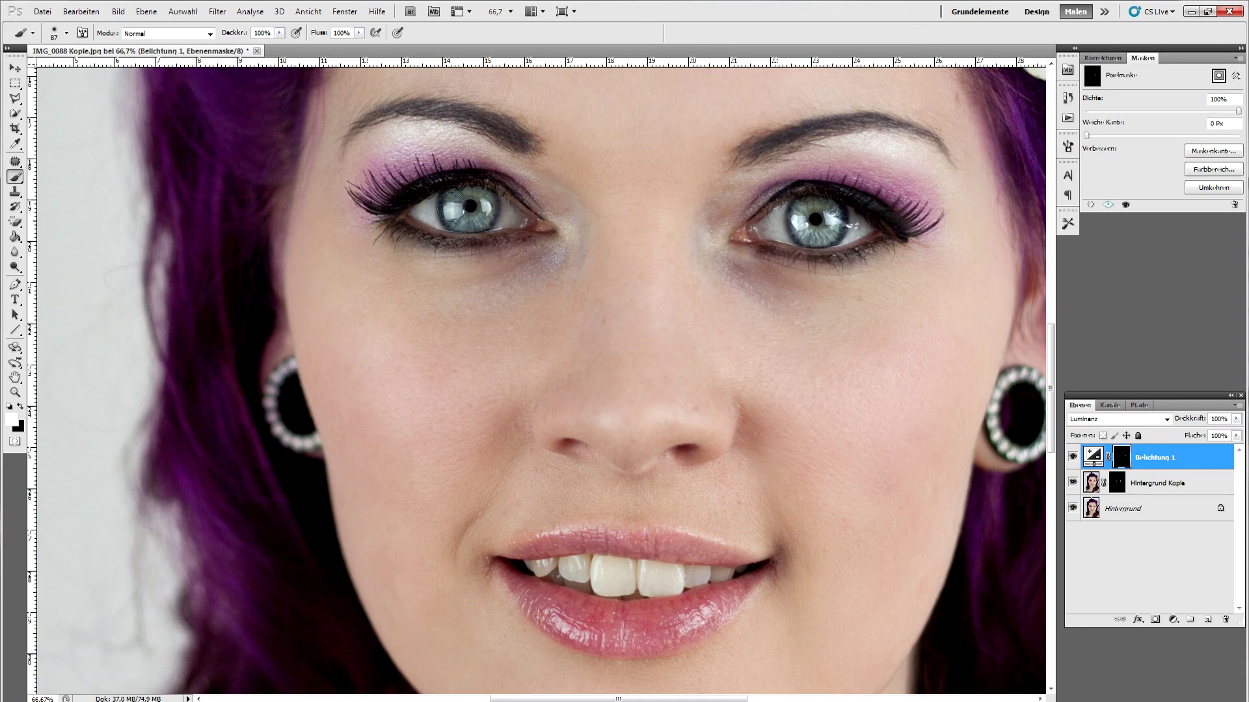
mouse_move(459, 197)
mouse_down()
mouse_move(480, 200)
mouse_move(459, 198)
mouse_move(465, 216)
mouse_move(482, 211)
mouse_move(426, 209)
mouse_move(454, 210)
mouse_up()
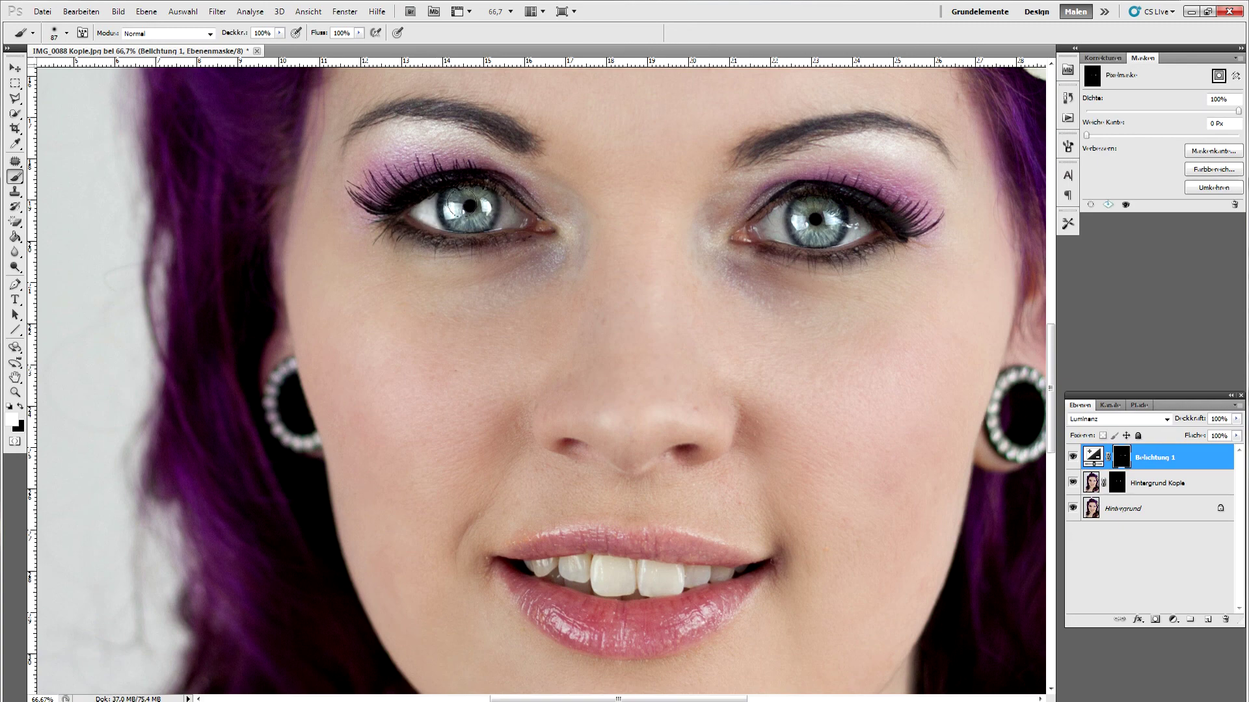
With a 58 px soft brush, brighten both eye whites, then toggle the exposure layer to compare
click(52, 34)
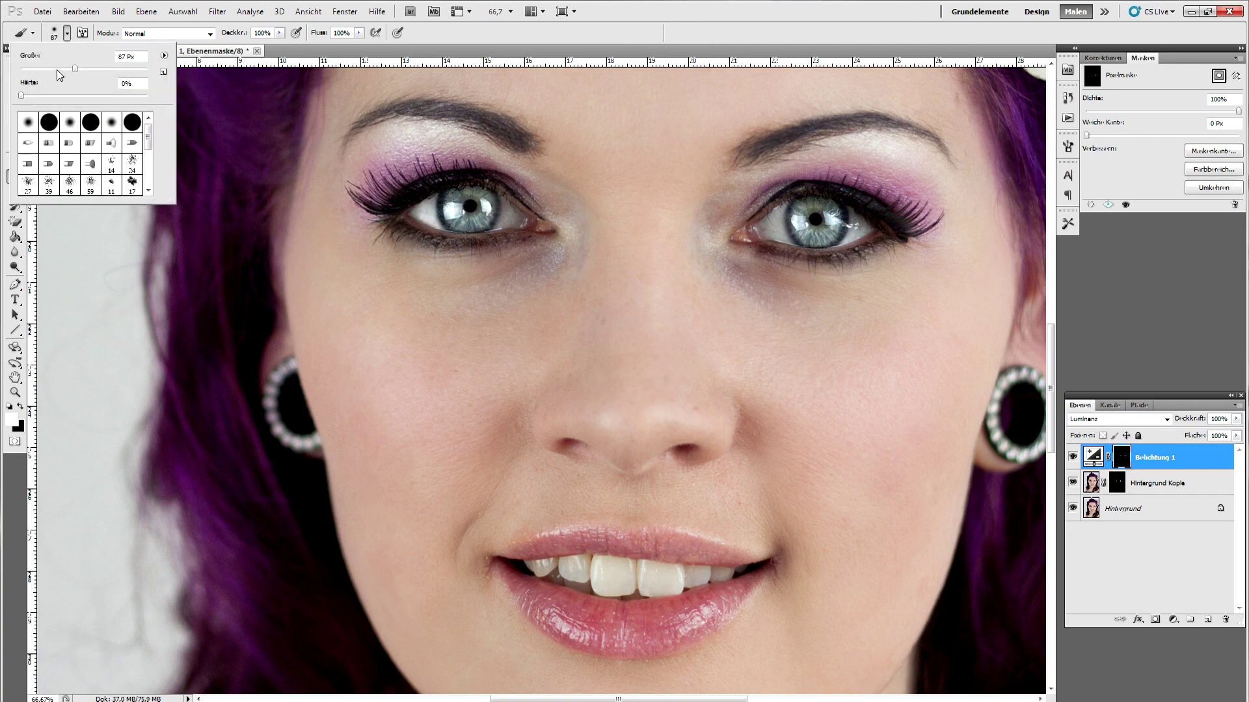
key(Return)
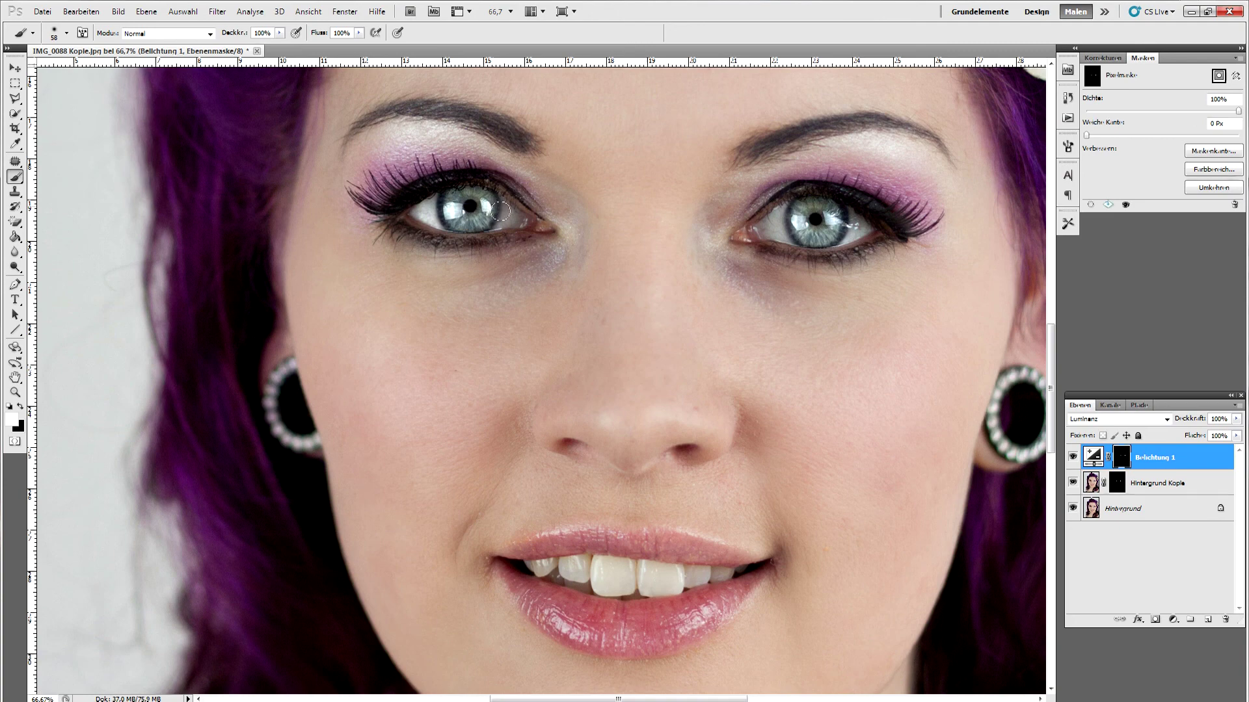
drag(512, 217, 511, 220)
mouse_move(423, 213)
mouse_down()
mouse_move(436, 201)
mouse_move(525, 211)
mouse_up()
mouse_move(765, 229)
mouse_down()
mouse_move(834, 213)
mouse_move(850, 233)
mouse_move(765, 229)
mouse_up()
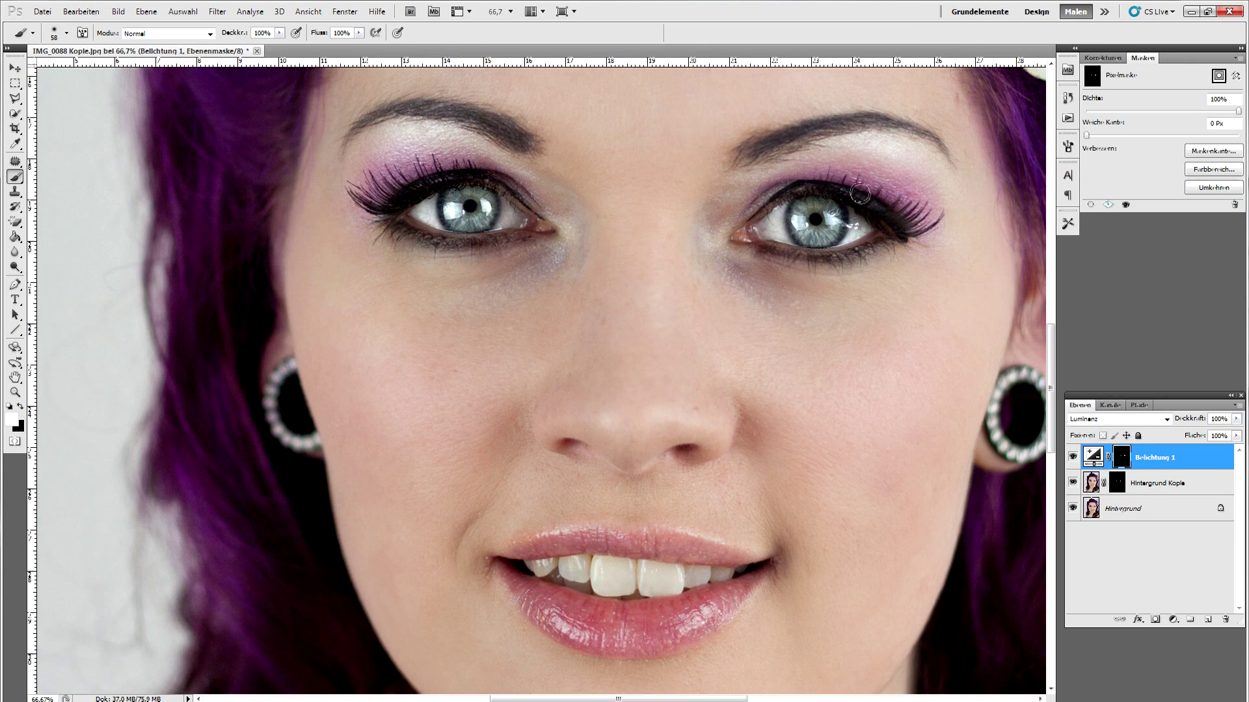
click(1073, 461)
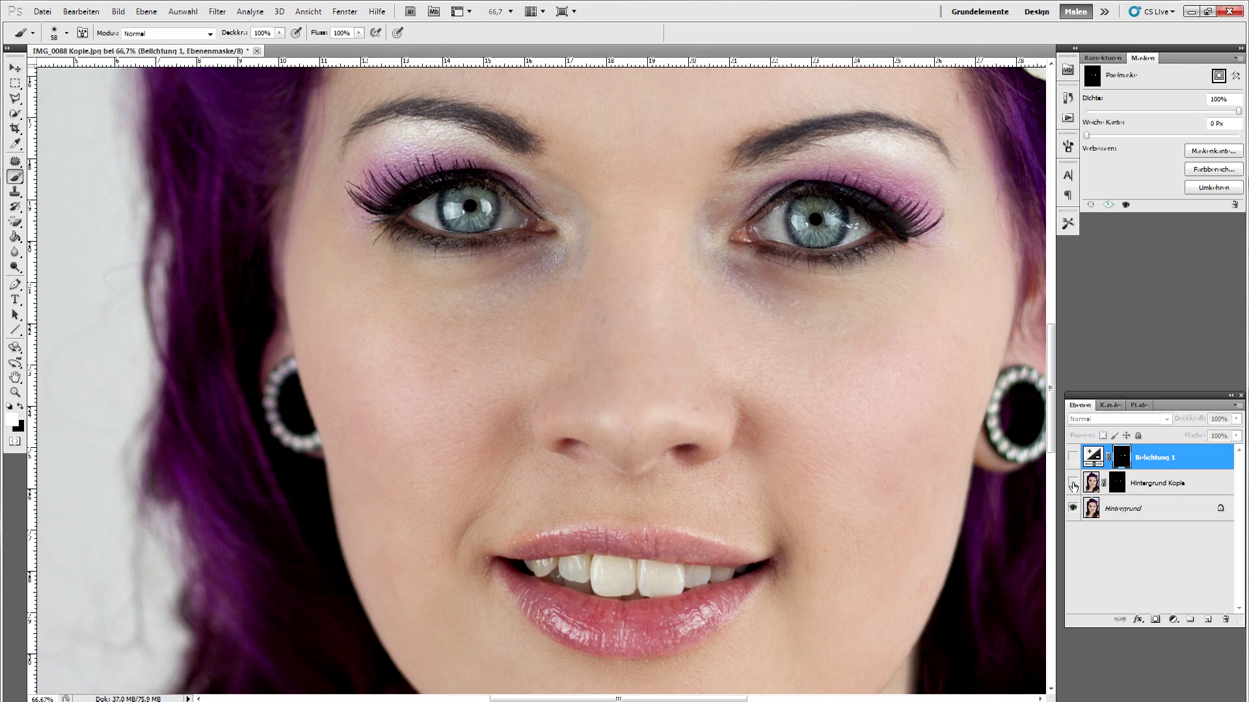
click(1072, 458)
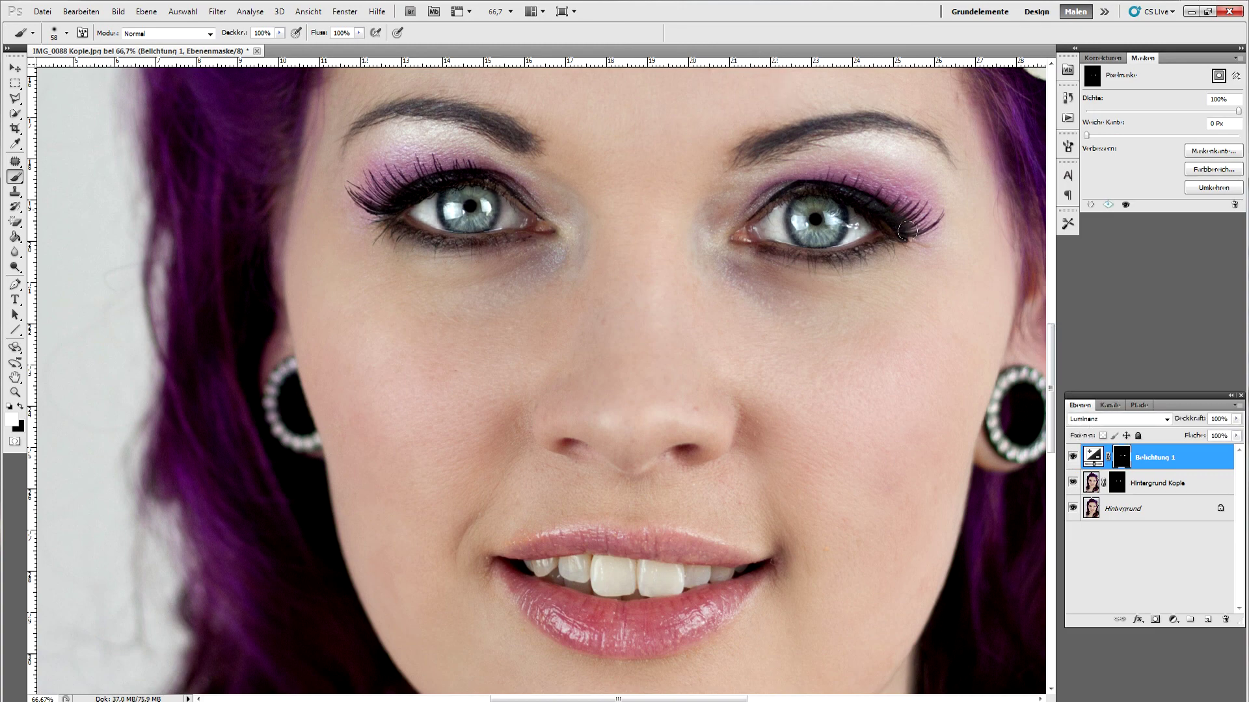
click(1174, 620)
Add Selektive Farbkorrektur with Grautöne black at -10 and invert its mask to black
click(1170, 605)
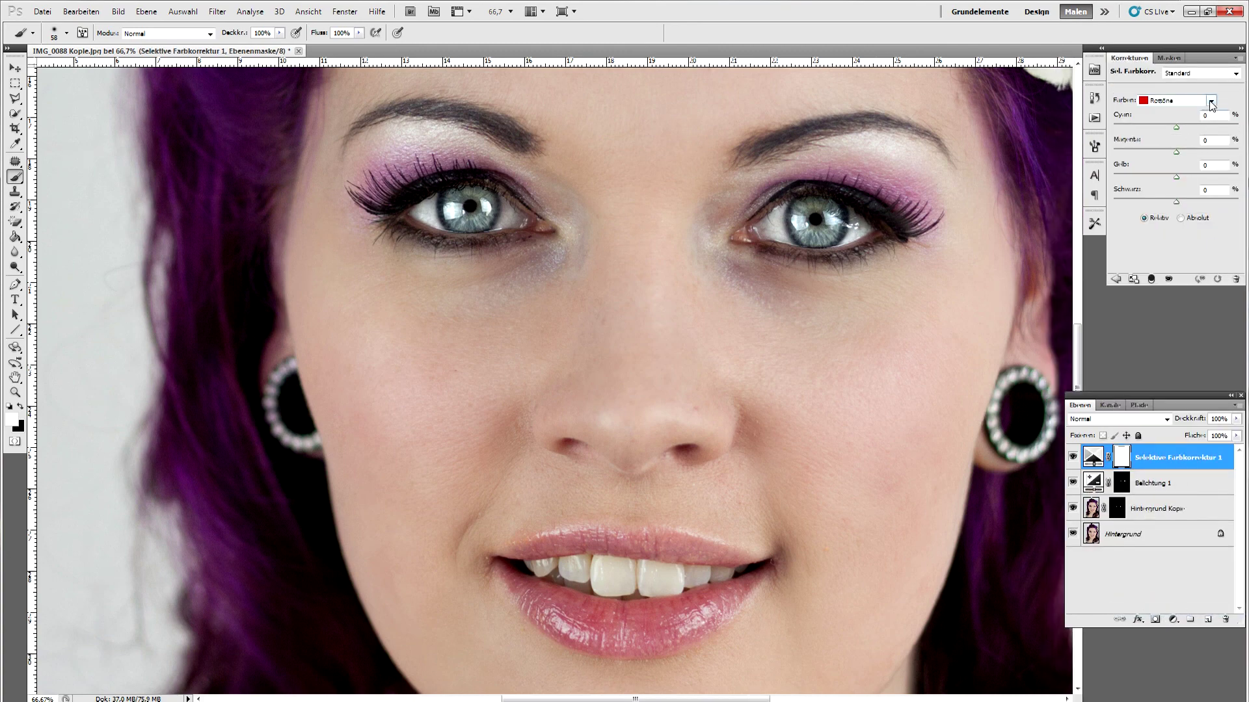
click(1210, 100)
click(1177, 185)
drag(1176, 202, 1170, 206)
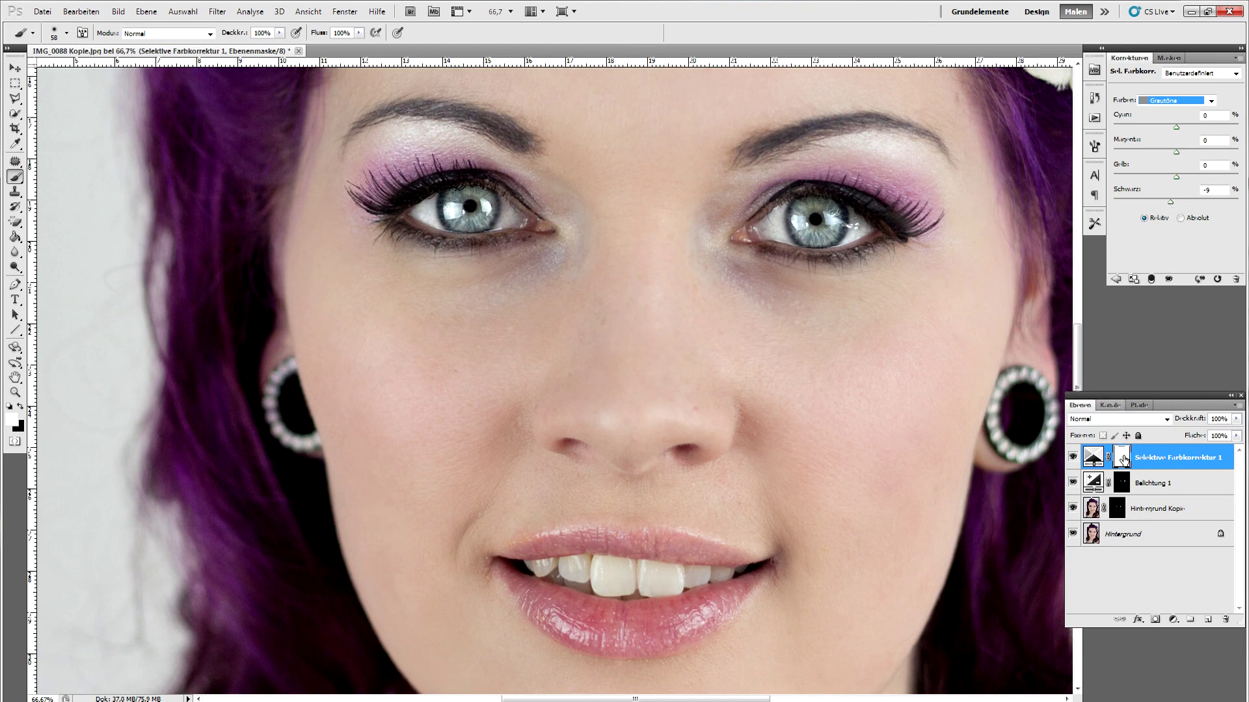
click(1169, 58)
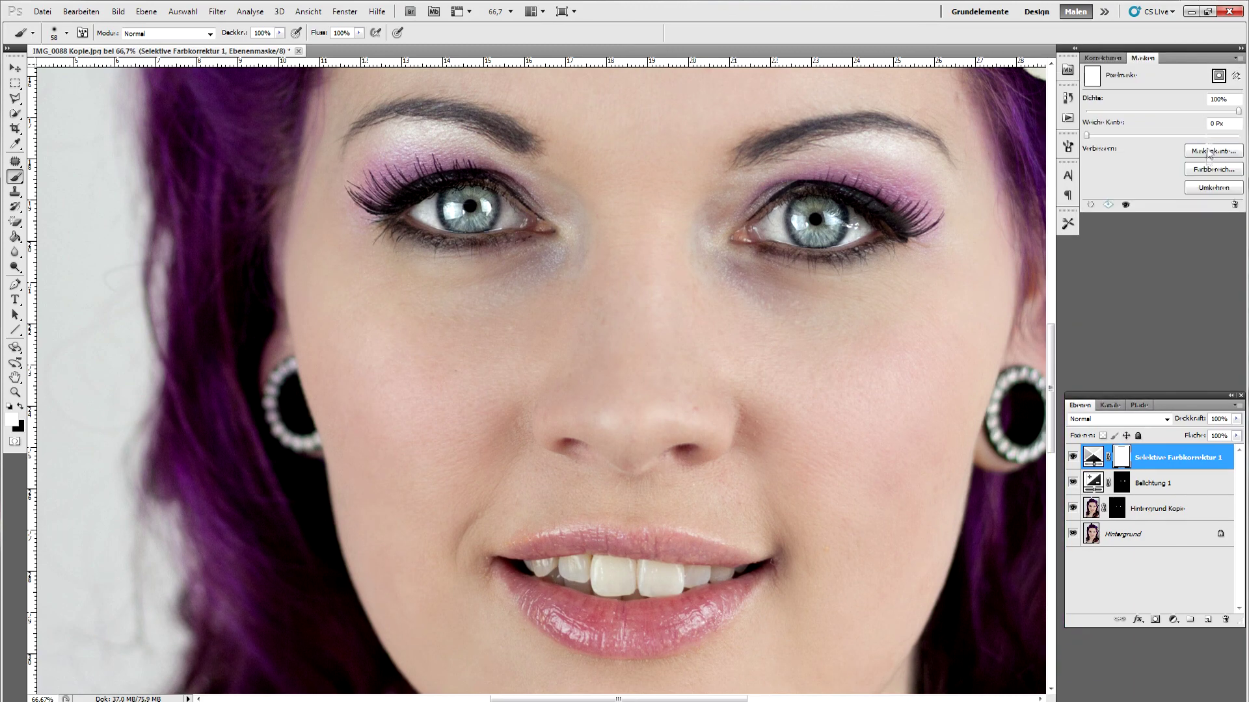
click(1207, 188)
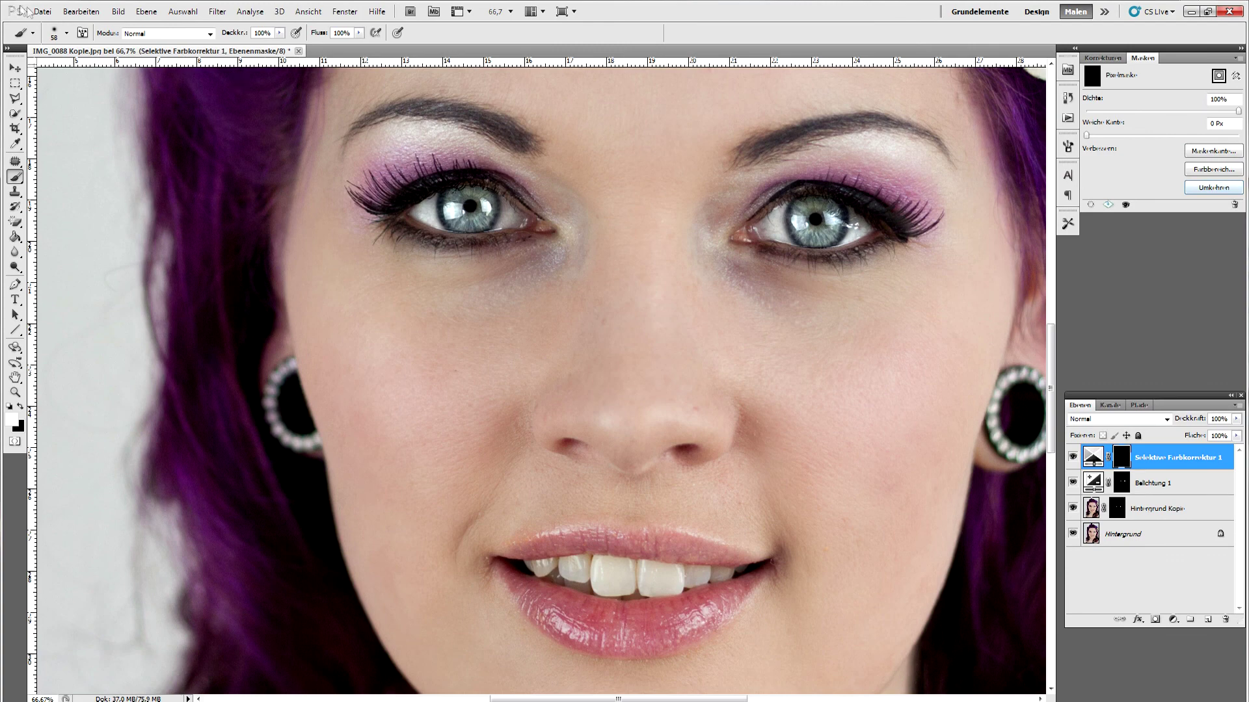
click(58, 38)
Shrink the brush to 27 px and paint the whitening onto the eye whites
drag(48, 68, 44, 68)
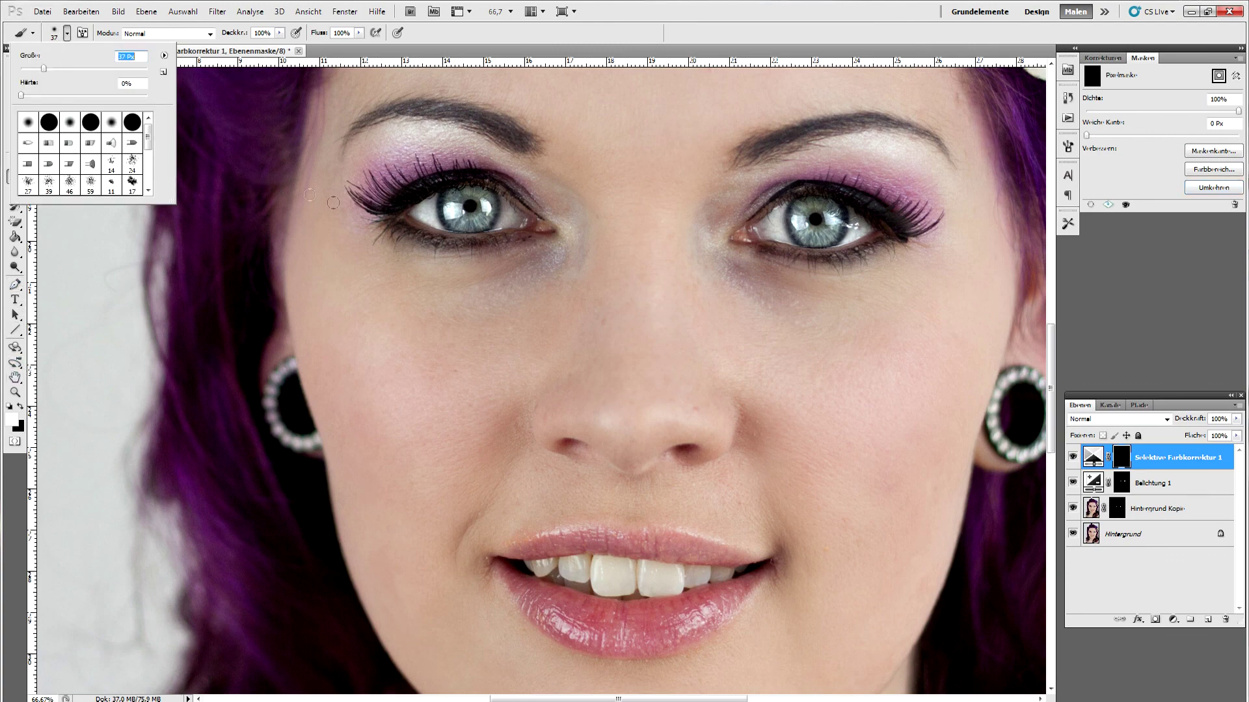
drag(44, 69, 37, 68)
click(416, 212)
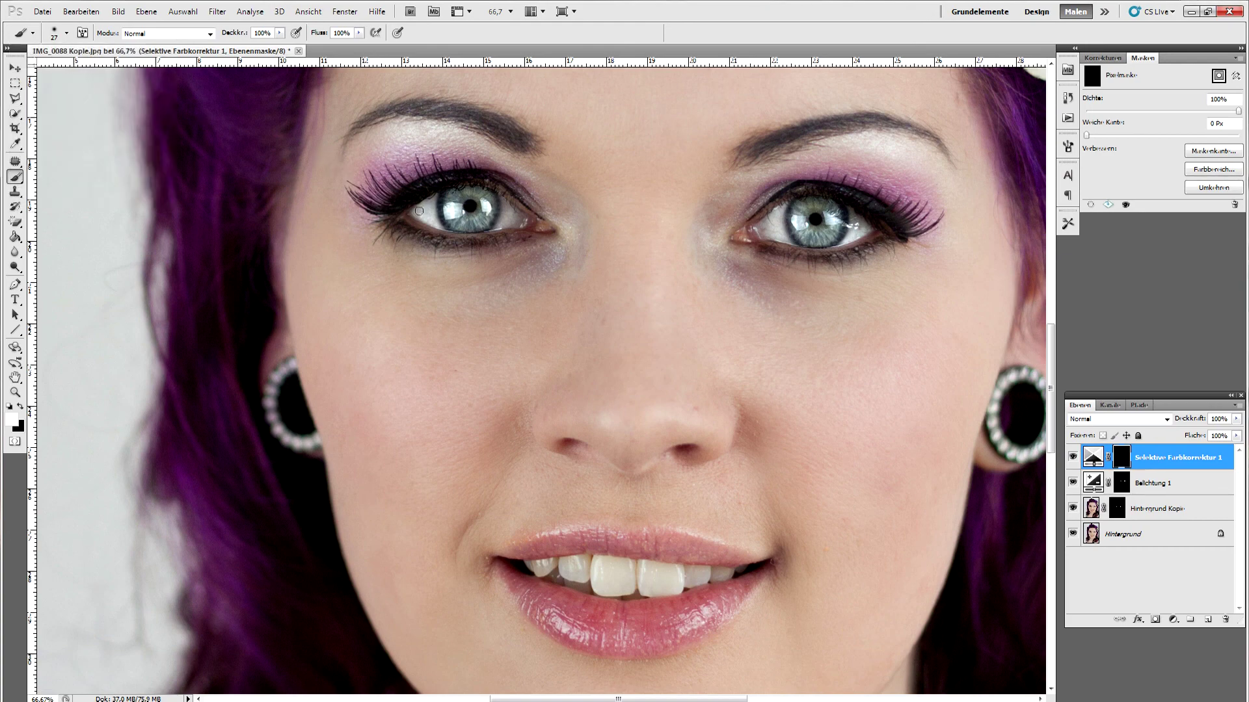
drag(431, 199, 428, 201)
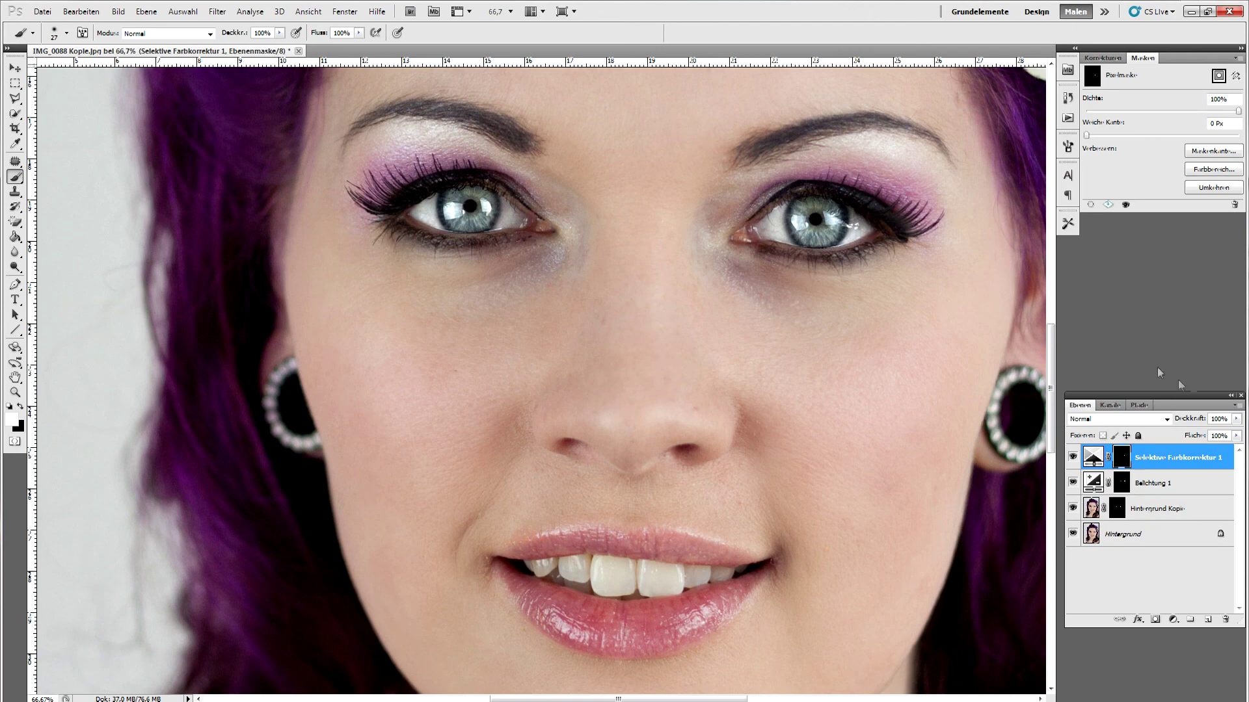
Lower Selektive Farbkorrektur 1 opacity to 78% and fit the portrait on screen
drag(1236, 419, 1223, 437)
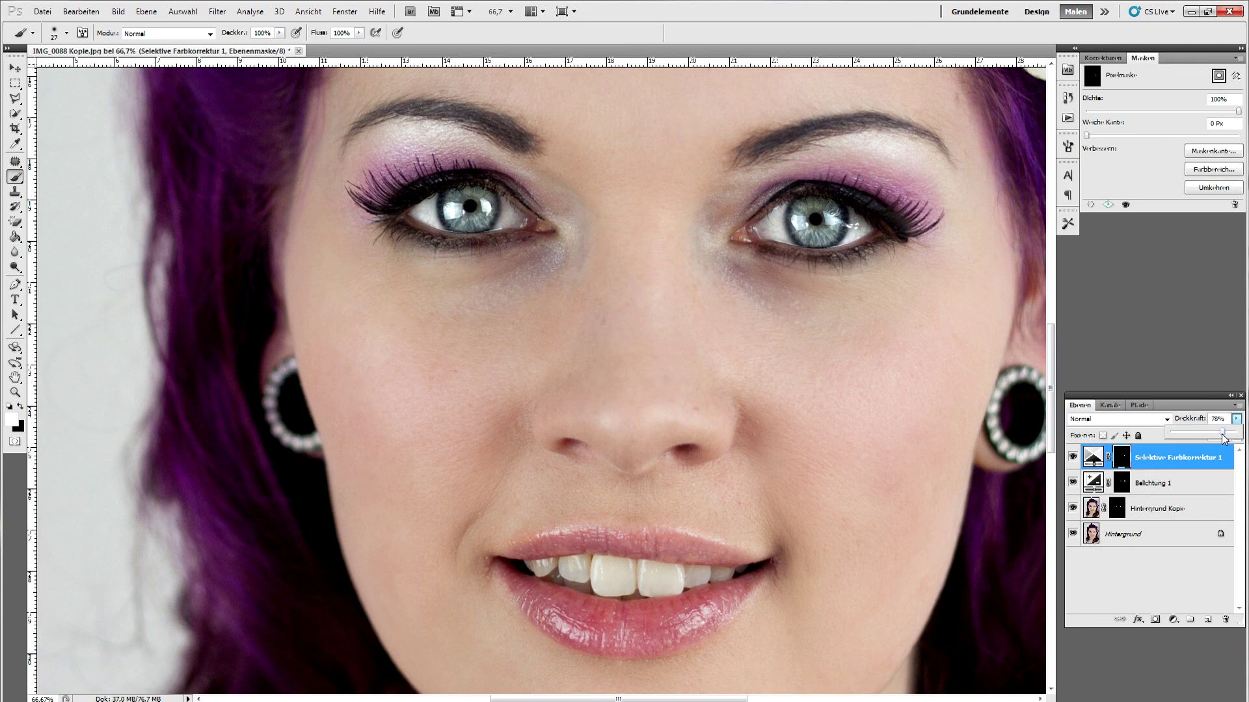
click(308, 11)
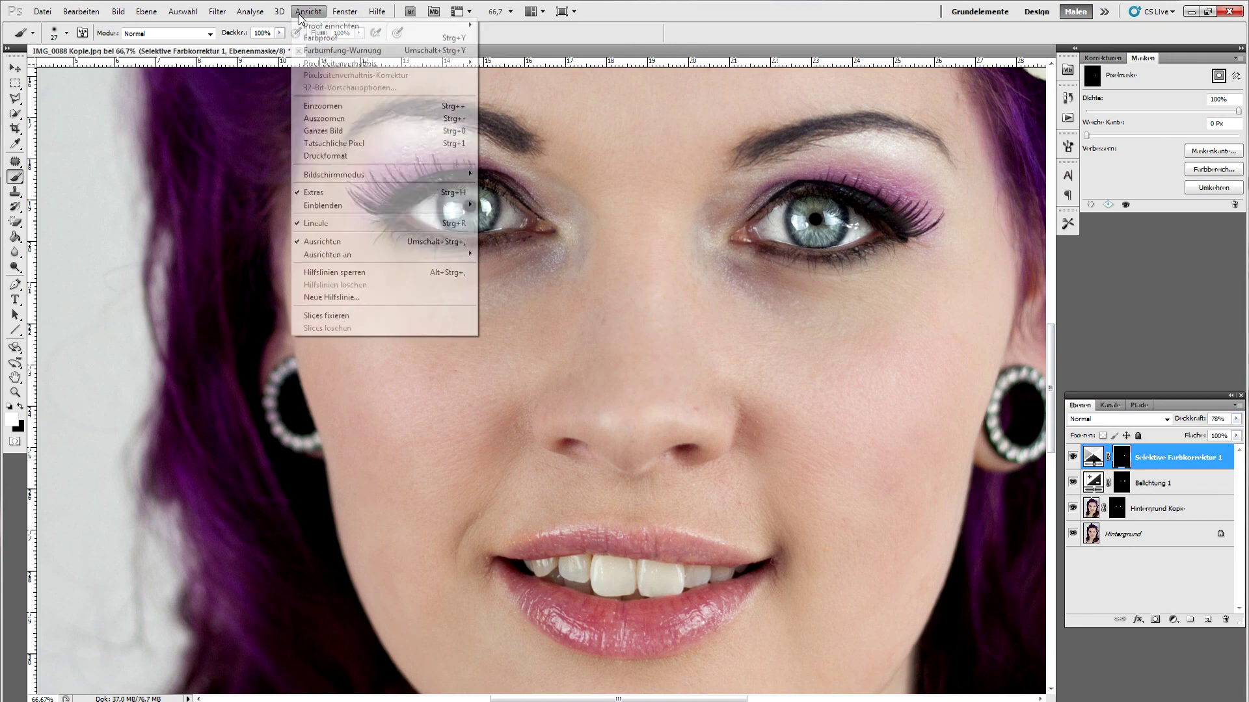
click(332, 130)
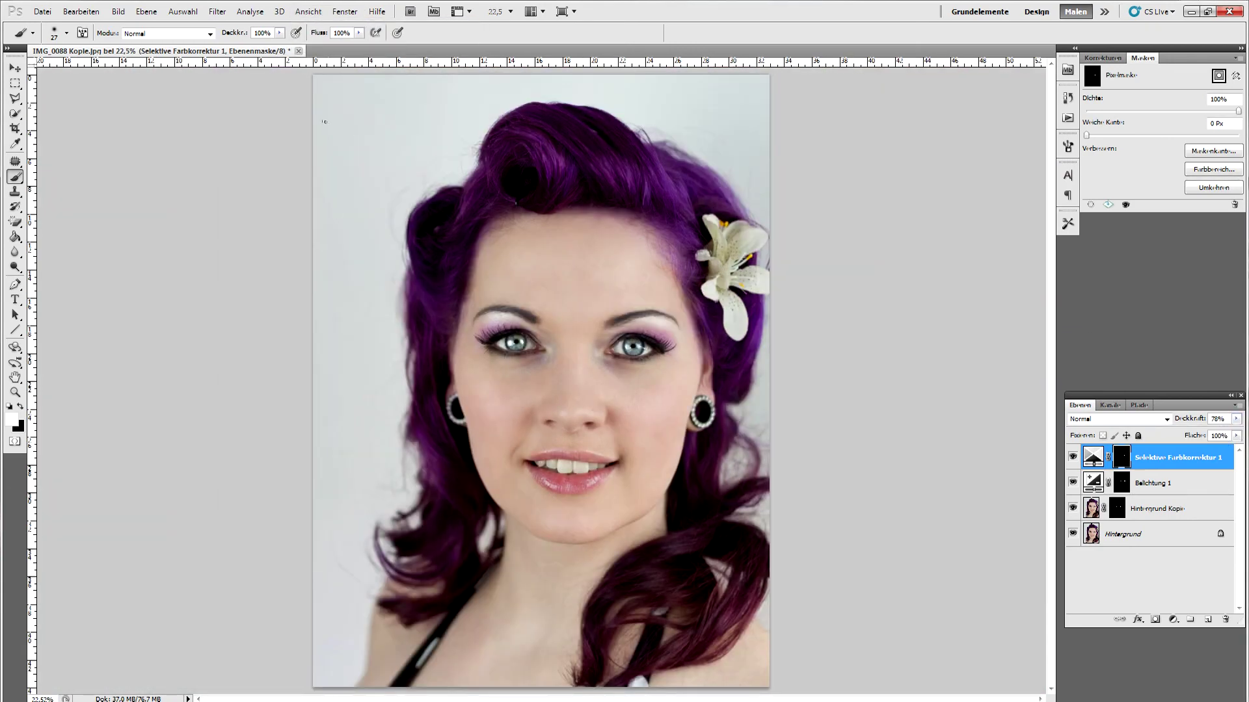
Hide and re-show all three correction layers to compare before and after
click(1073, 457)
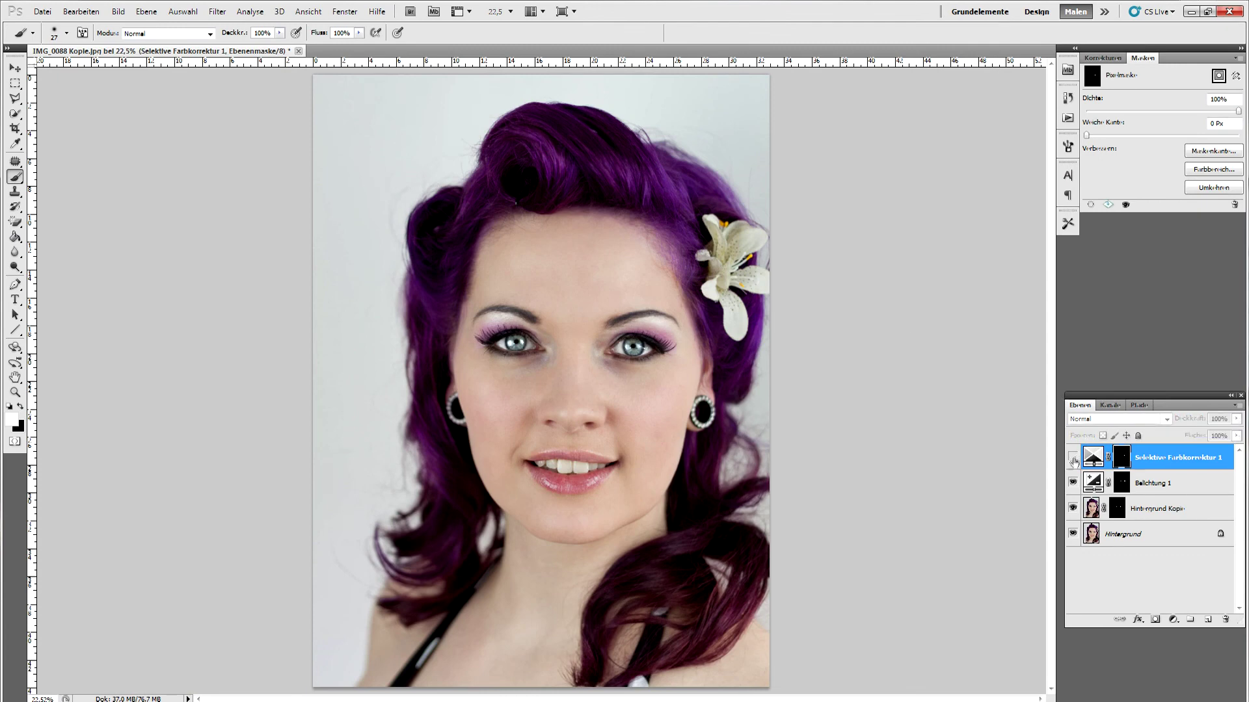
click(1072, 483)
click(1072, 509)
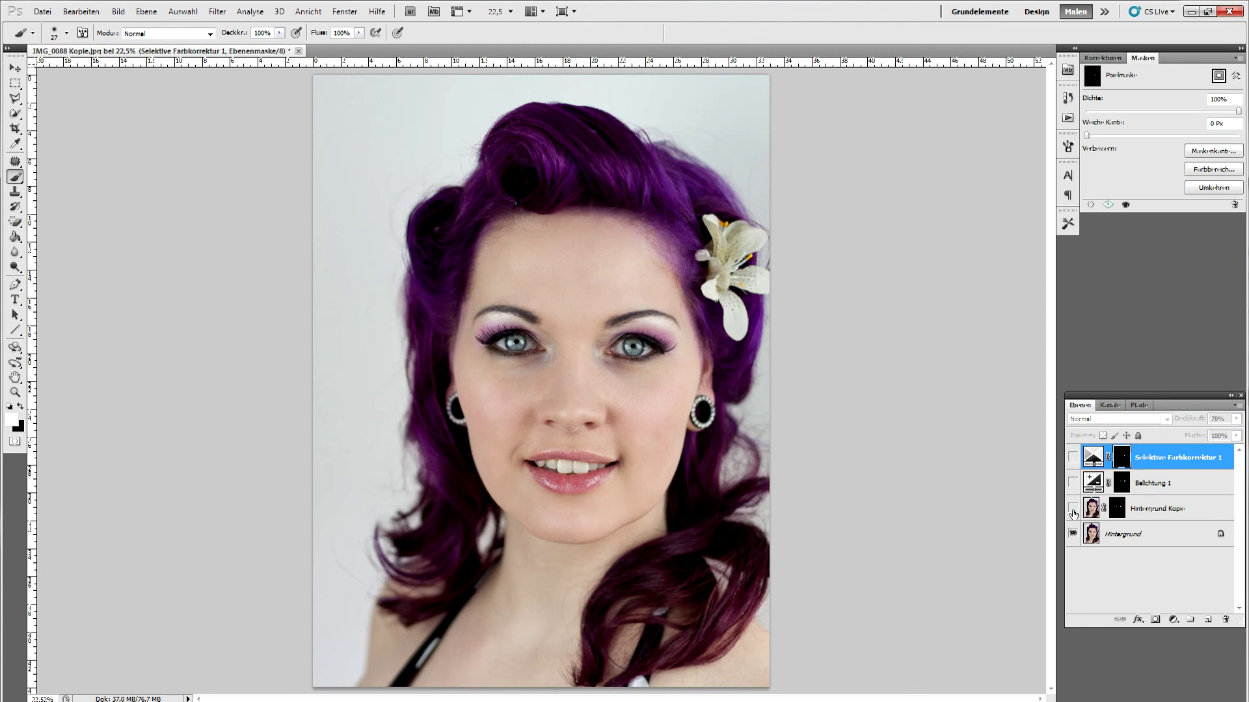
click(1072, 509)
click(1073, 483)
click(1073, 458)
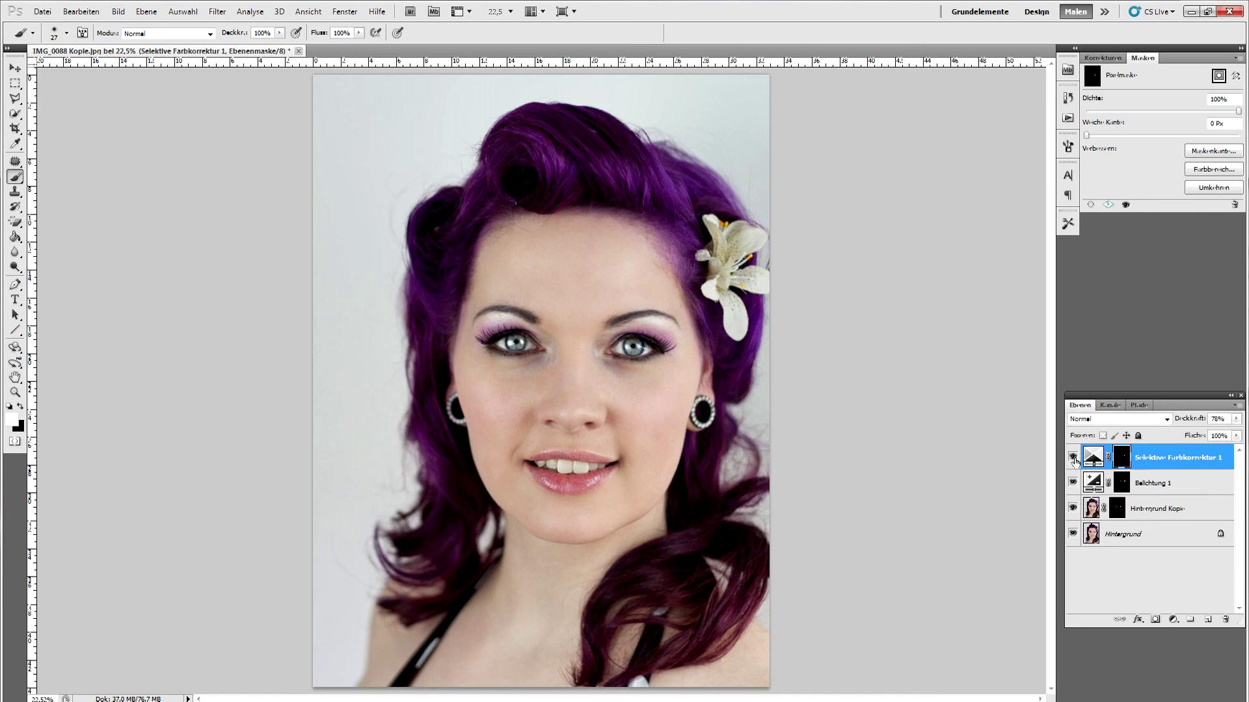